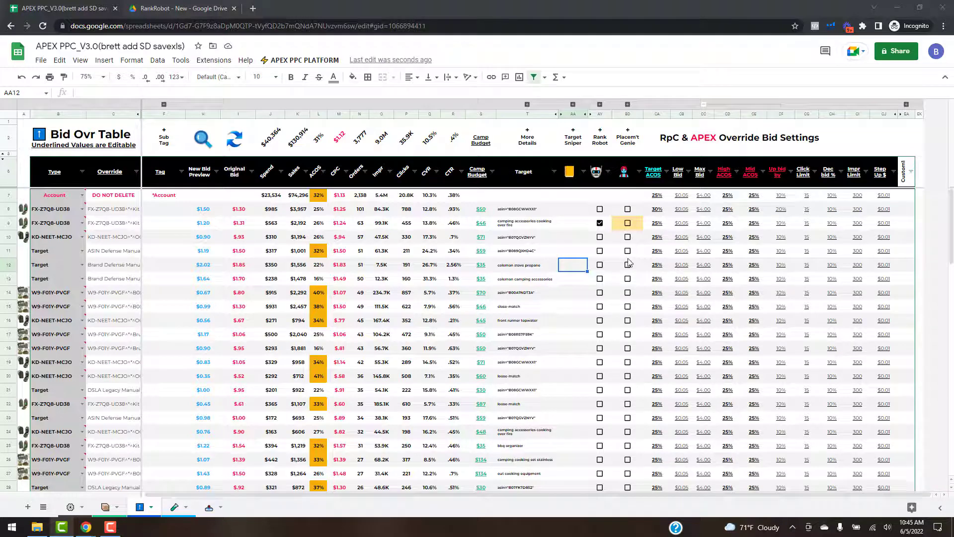
- Expand the Placement Genie column group in the Bid Ovr Table and bring its TOS and Product Pages metrics into view
{"action": "left_click", "coordinate": [627, 105]}
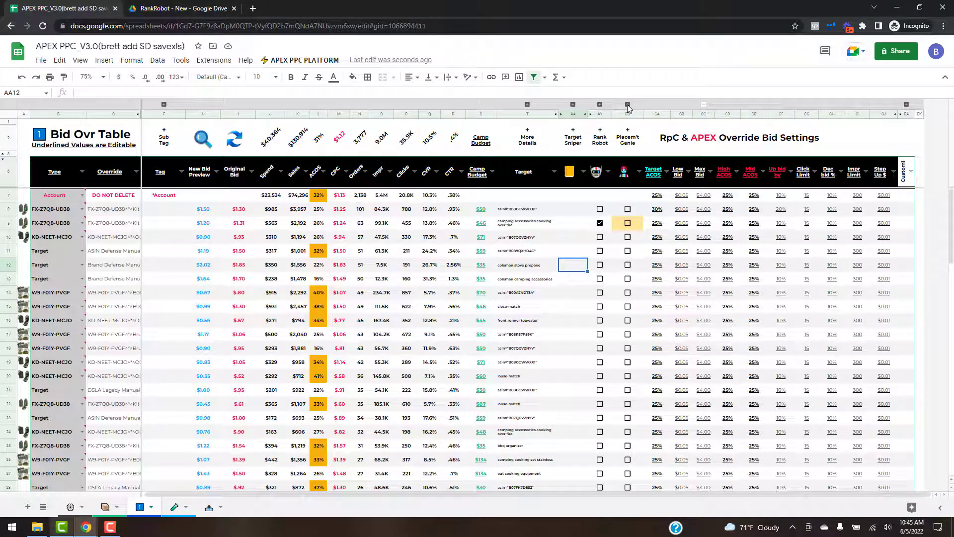
{"action": "left_click", "coordinate": [627, 105]}
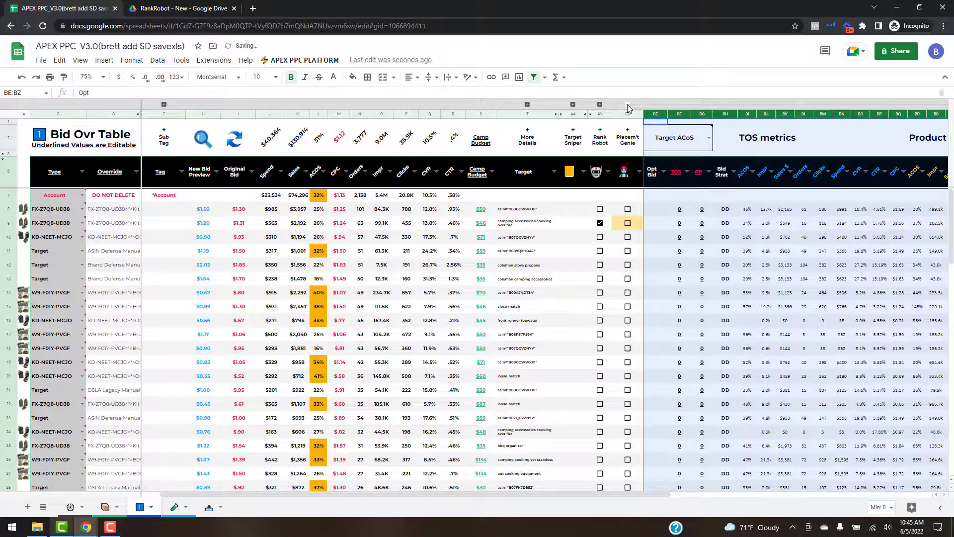
{"action": "left_click_drag", "start_coordinate": [656, 252], "coordinate": [654, 232]}
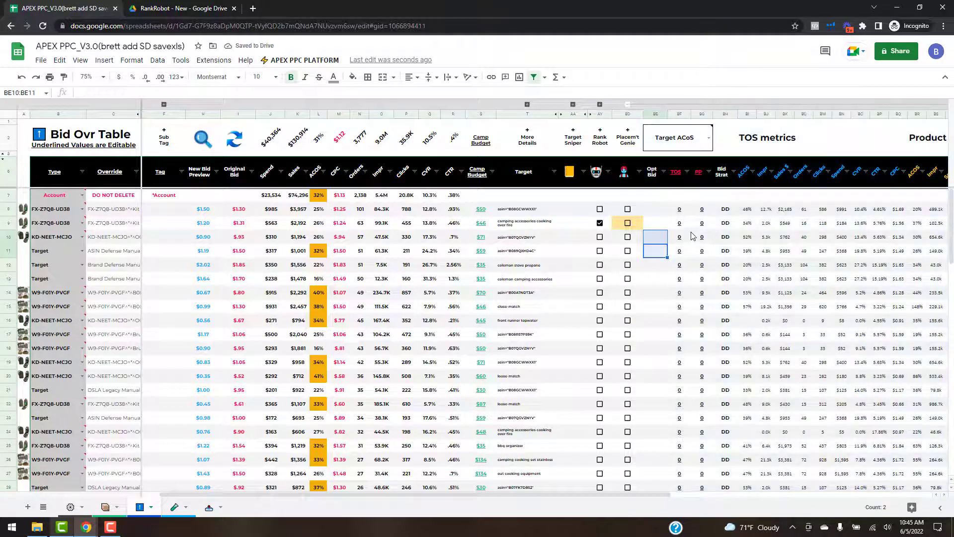
{"action": "left_click", "coordinate": [656, 225]}
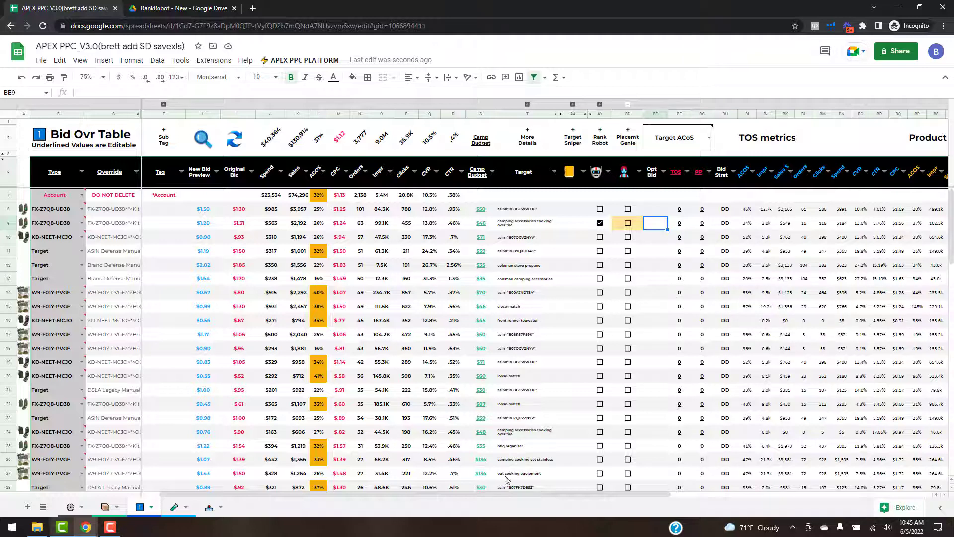
{"action": "left_click_drag", "start_coordinate": [497, 493], "coordinate": [598, 496]}
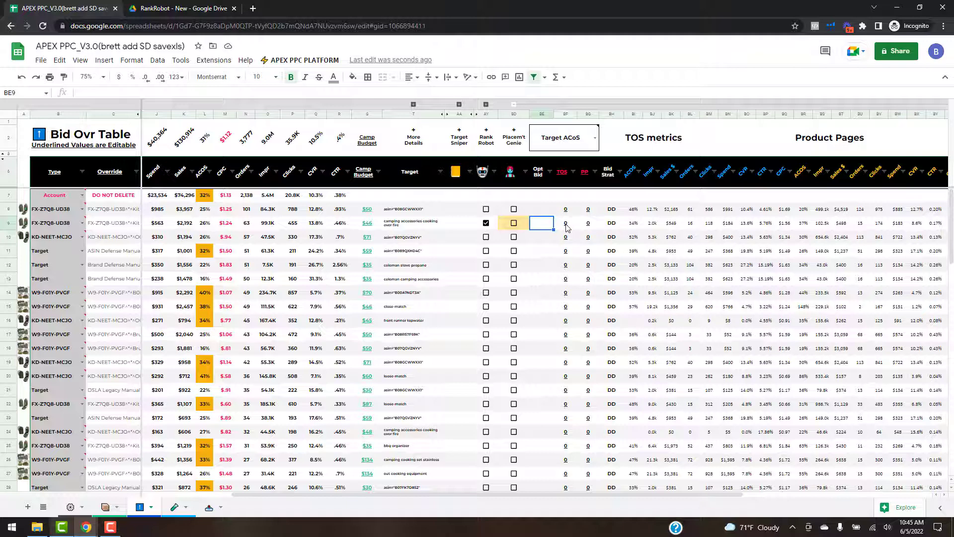
{"action": "left_click", "coordinate": [313, 61]}
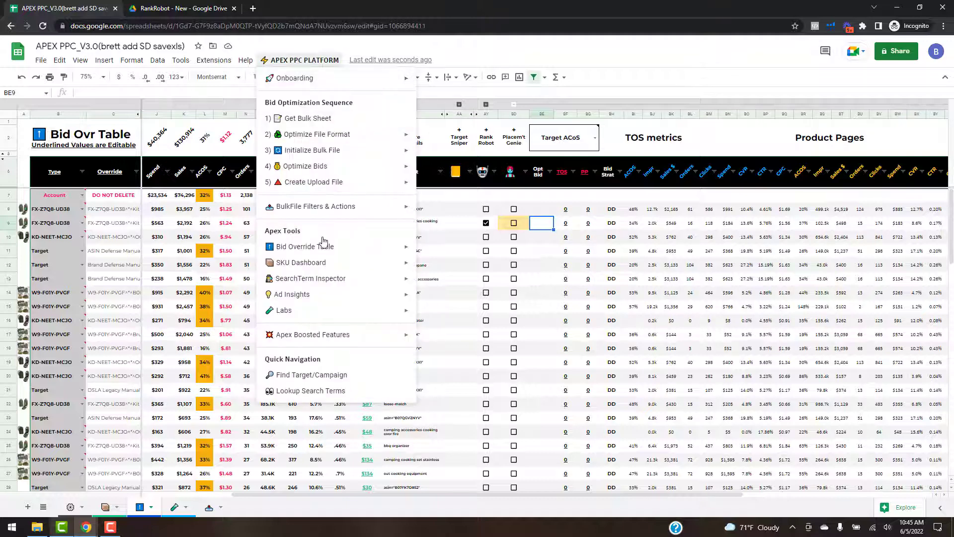
{"action": "mouse_move", "coordinate": [326, 246]}
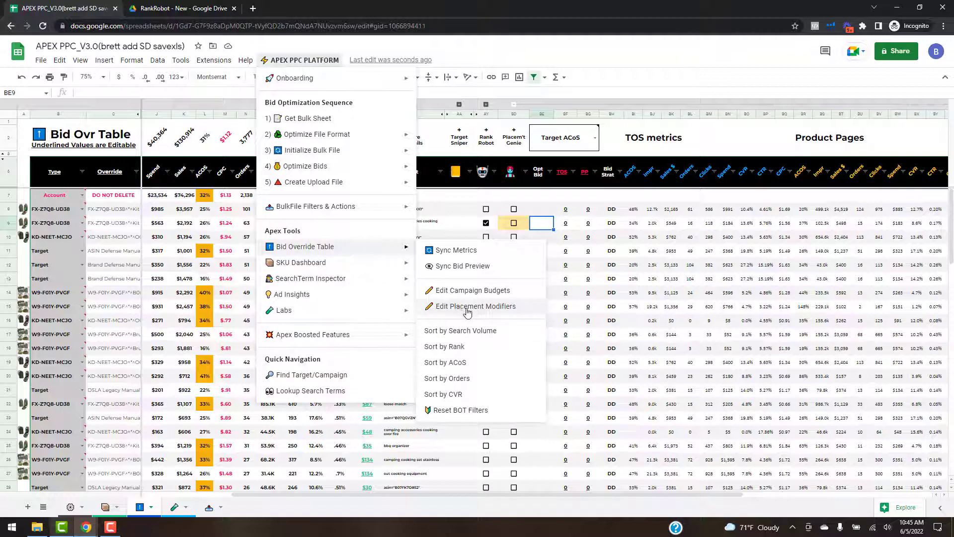
{"action": "left_click", "coordinate": [618, 255]}
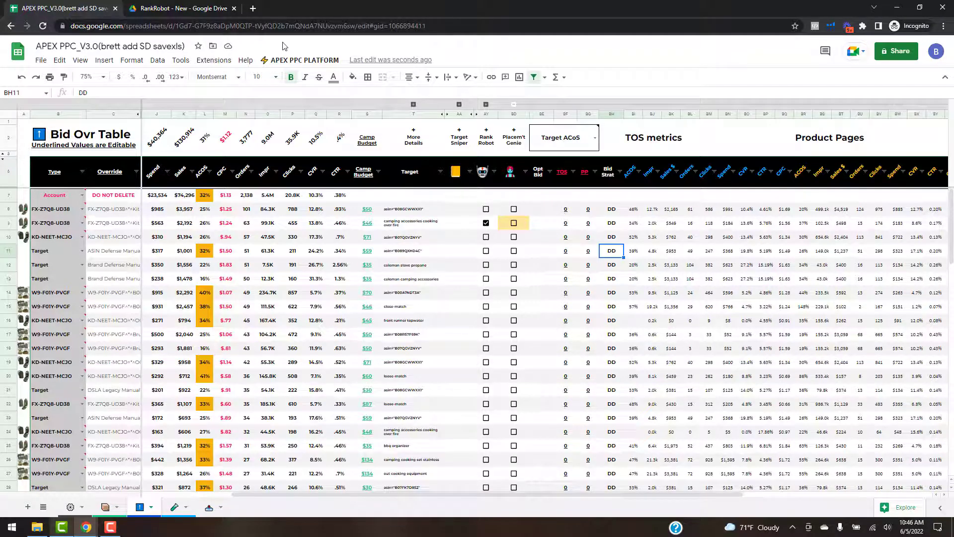
{"action": "left_click", "coordinate": [300, 60]}
{"action": "mouse_move", "coordinate": [314, 150]}
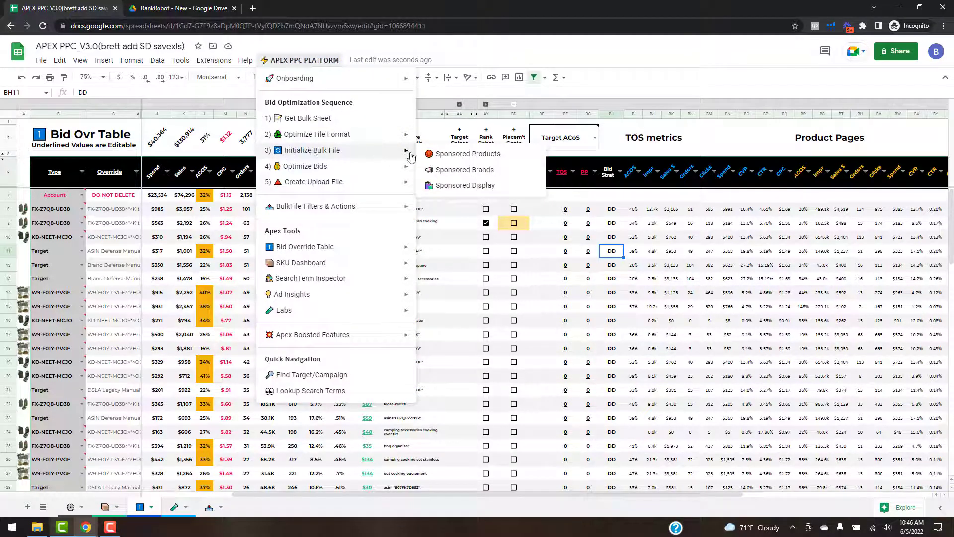
{"action": "left_click", "coordinate": [640, 209]}
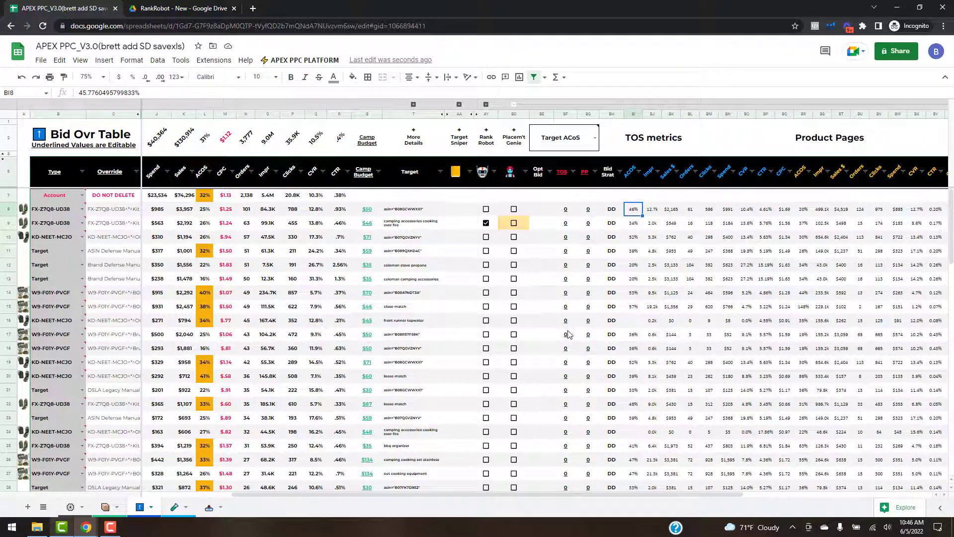
- Set the TOS placement modifier to 100 in row 9 and to 50 in row 10
{"action": "left_click", "coordinate": [565, 224]}
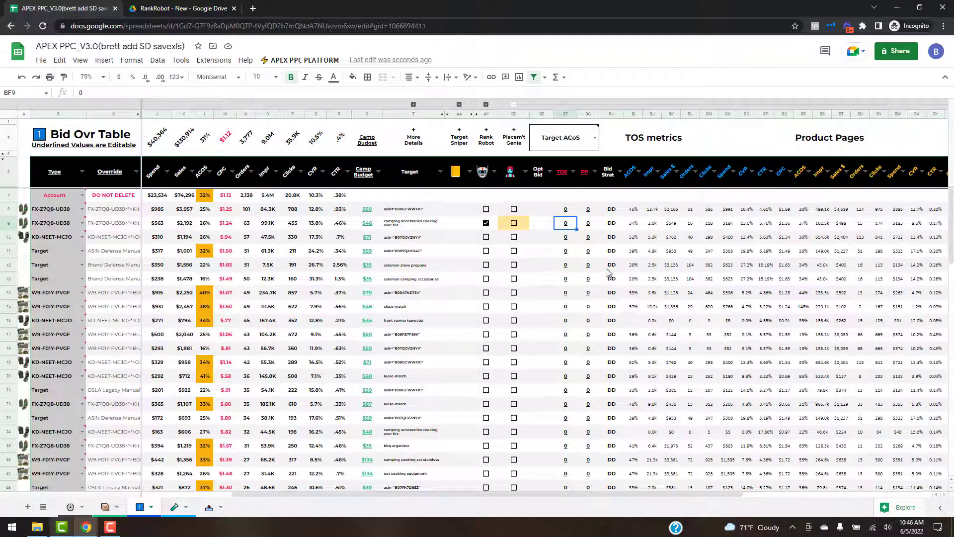
{"action": "type", "text": "100"}
{"action": "key", "text": "Return"}
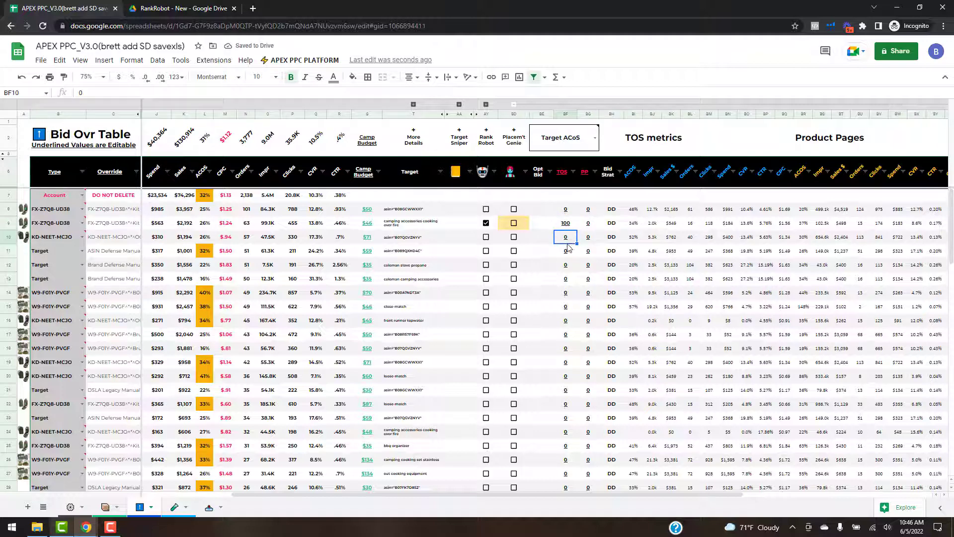
{"action": "type", "text": "50"}
{"action": "key", "text": "Return"}
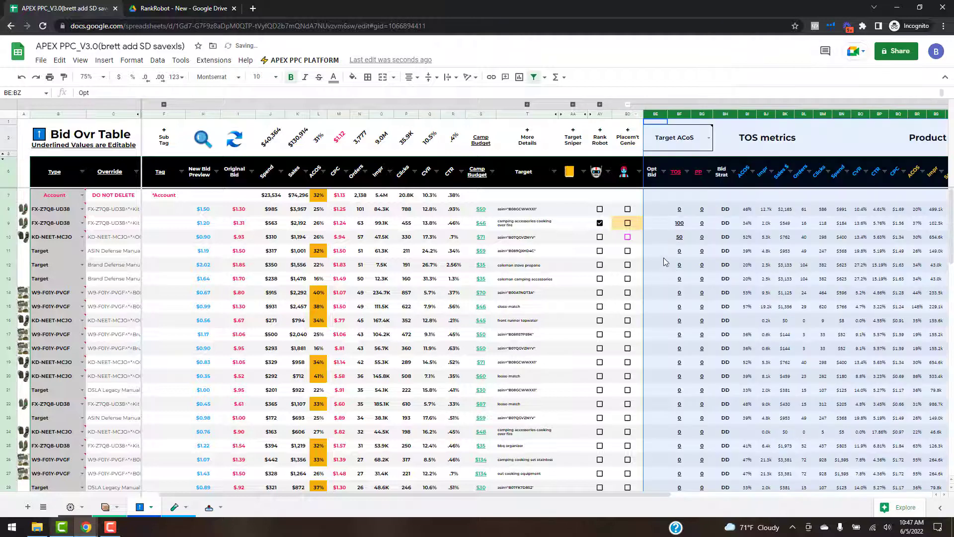
- Expand the Rank Robot column group and review the rank and keyword-count values alongside the TOS modifier in row 9
{"action": "left_click", "coordinate": [664, 255]}
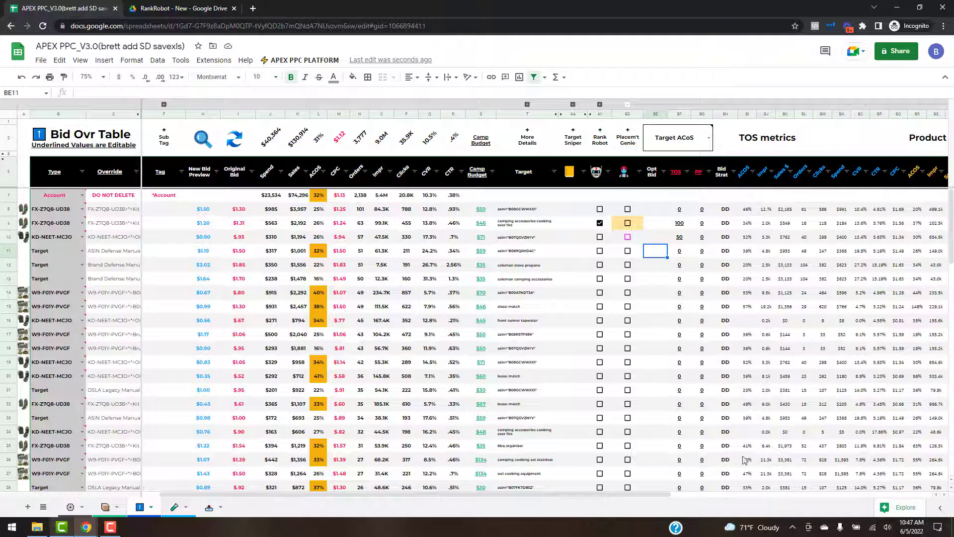
{"action": "left_click_drag", "start_coordinate": [657, 493], "coordinate": [790, 482]}
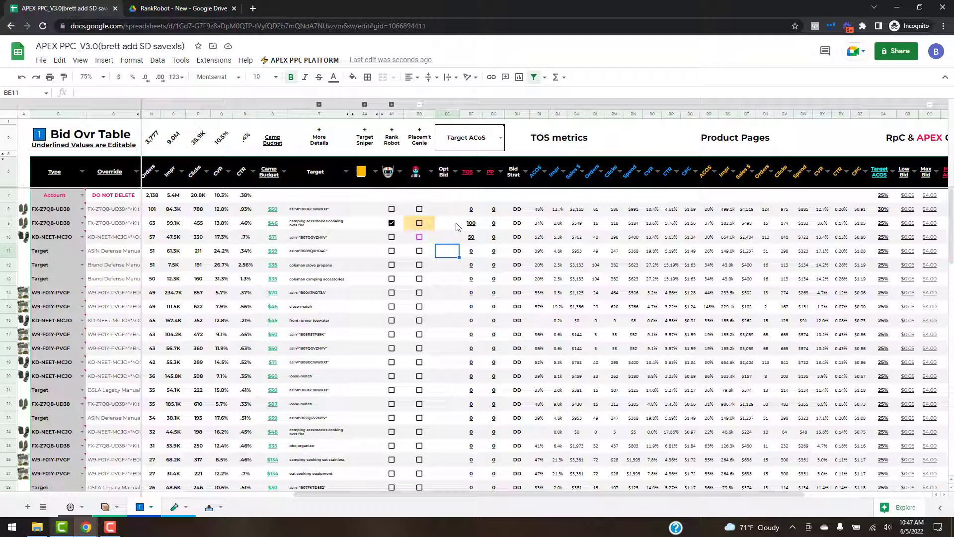
{"action": "left_click", "coordinate": [319, 227]}
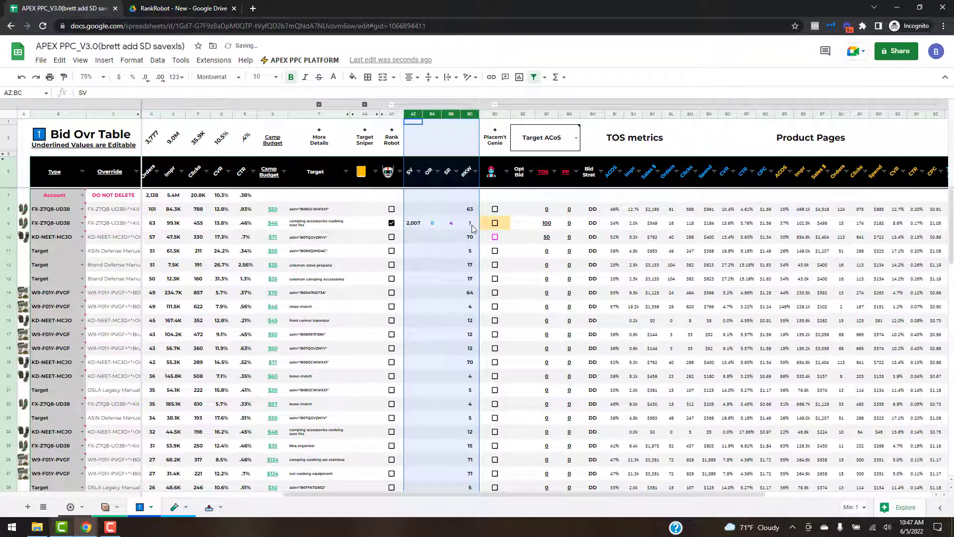
{"action": "left_click", "coordinate": [473, 226]}
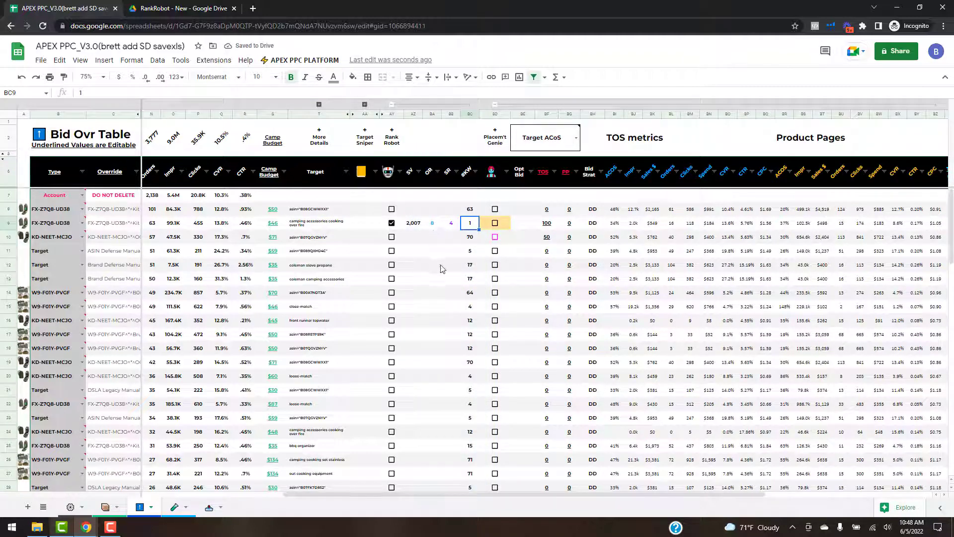
{"action": "key", "text": "Left"}
{"action": "key", "text": "Left"}
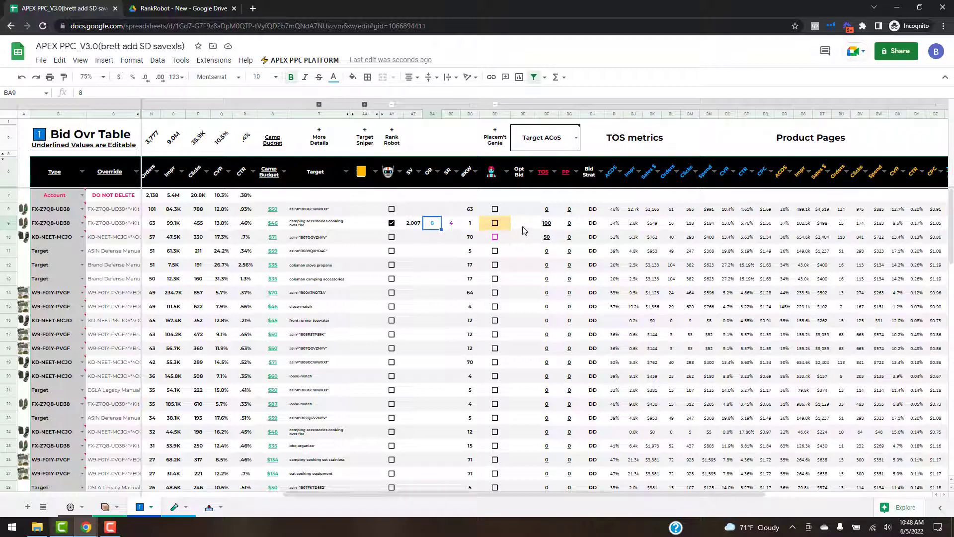
{"action": "left_click", "coordinate": [551, 225]}
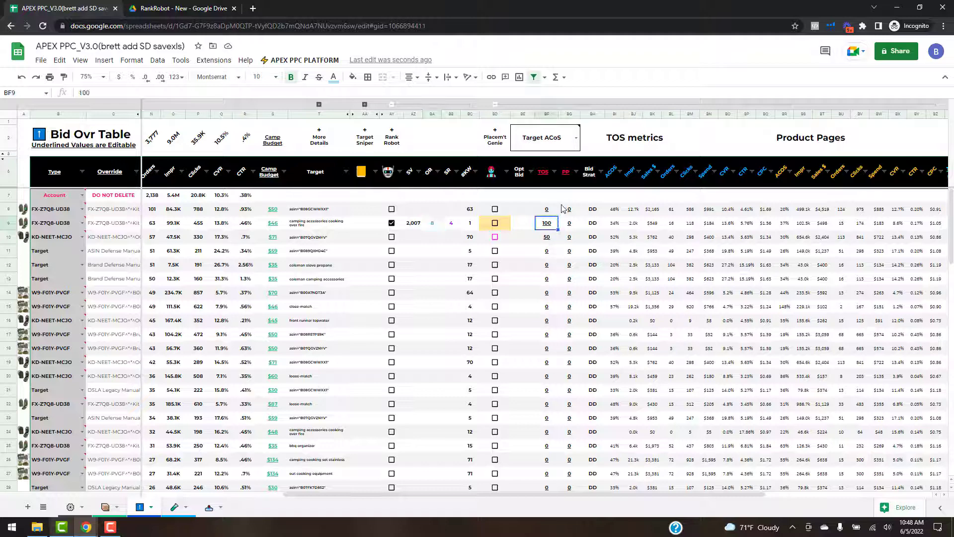
- Enlarge the note on the Placement Genie strategy selector and read how Target ACoS, TOS 800 and PP 800 work
{"action": "left_click", "coordinate": [576, 140]}
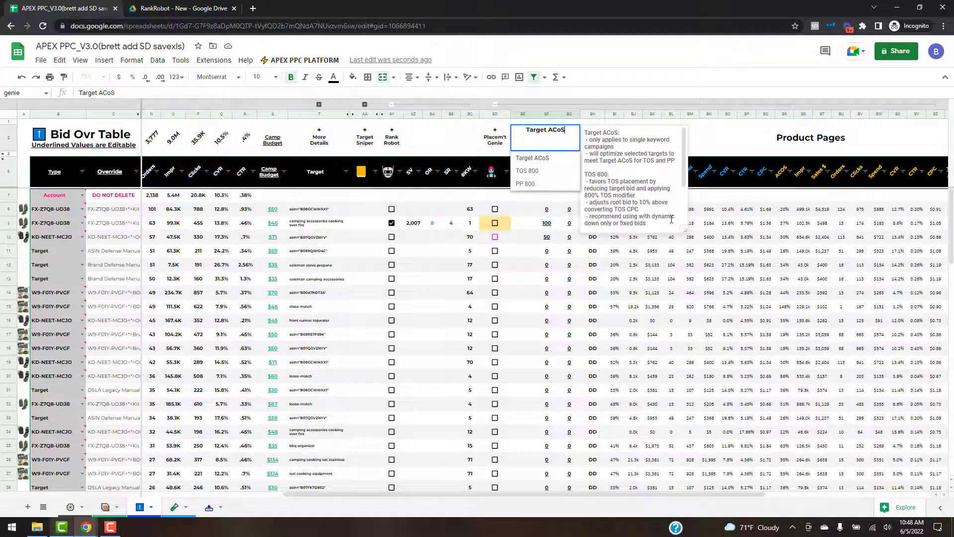
{"action": "left_click_drag", "start_coordinate": [685, 229], "coordinate": [755, 245]}
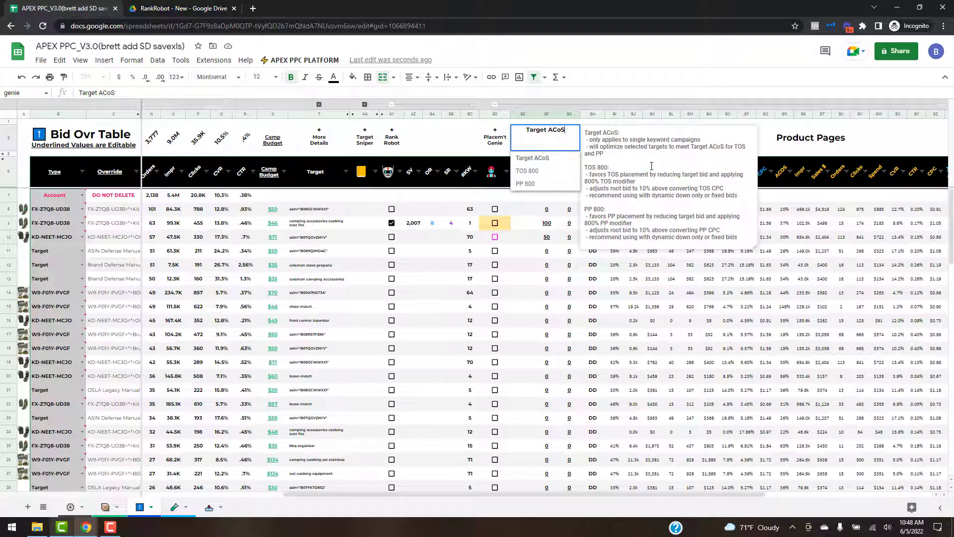
{"action": "left_click", "coordinate": [758, 338]}
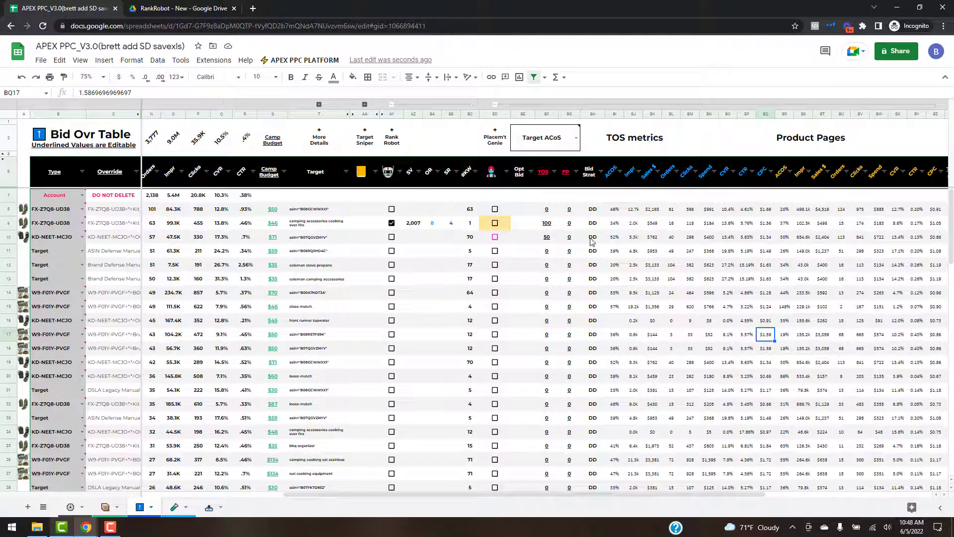
{"action": "left_click", "coordinate": [577, 141]}
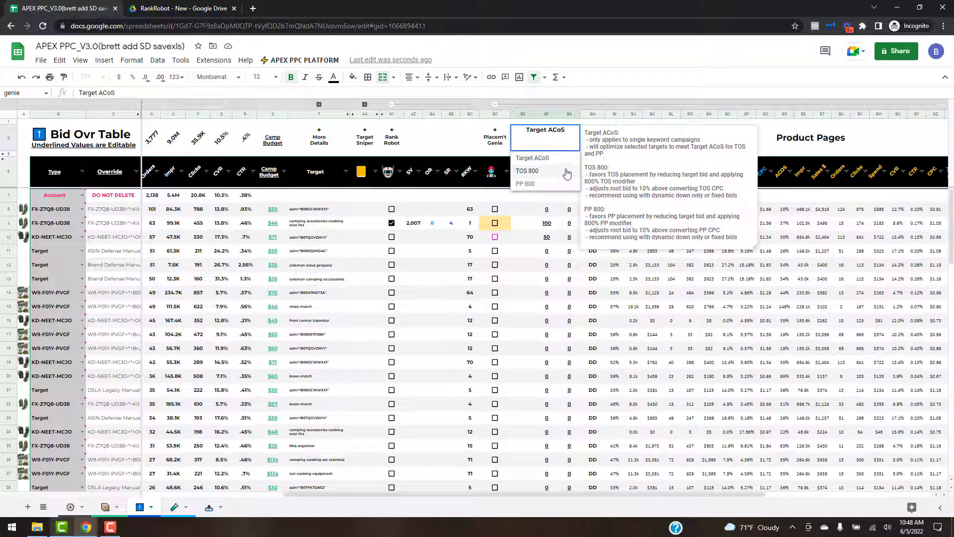
{"action": "left_click", "coordinate": [549, 266]}
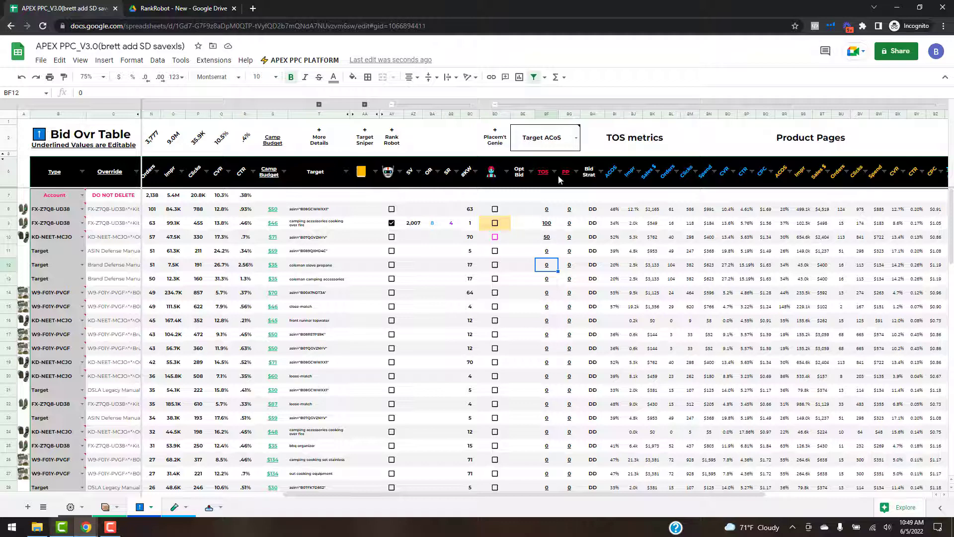
{"action": "left_click", "coordinate": [576, 140]}
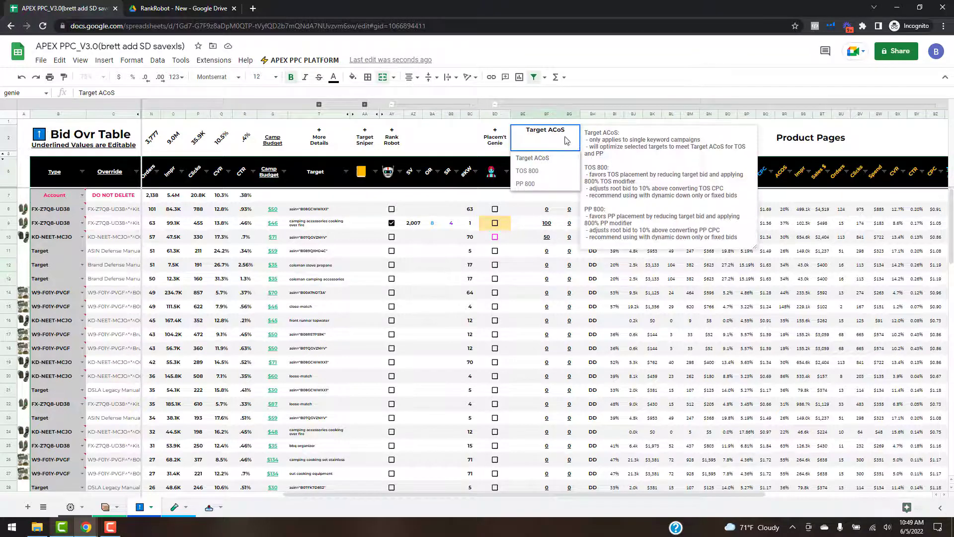
{"action": "left_click", "coordinate": [450, 144]}
- Run Placement Genie's Show Eligible Targets command to filter the Bid Ovr Table
{"action": "left_click", "coordinate": [304, 60]}
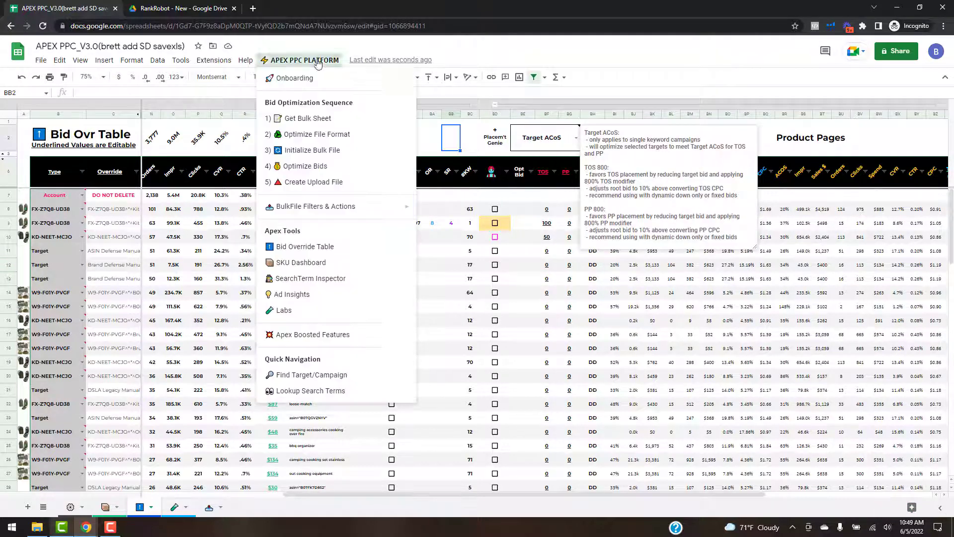
{"action": "mouse_move", "coordinate": [377, 334]}
{"action": "mouse_move", "coordinate": [497, 370]}
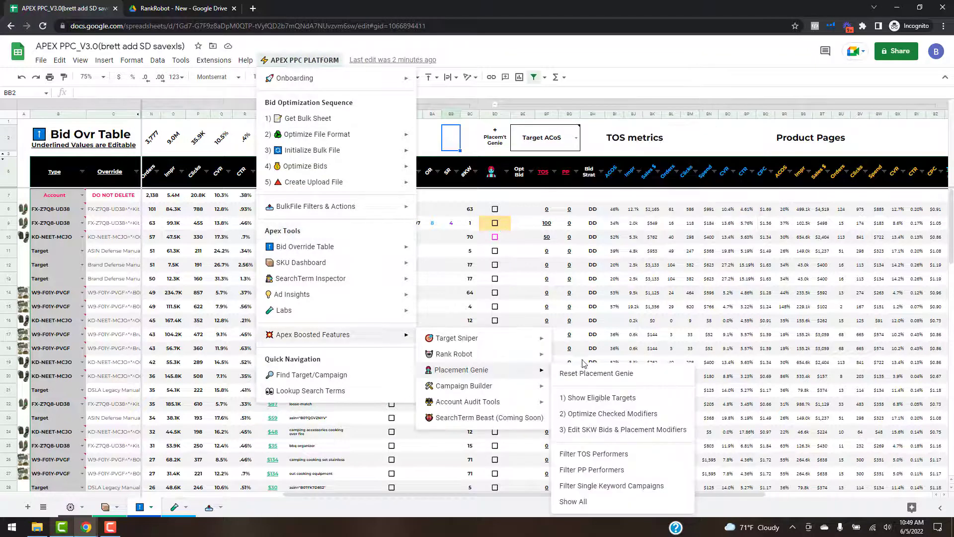
{"action": "left_click", "coordinate": [586, 397]}
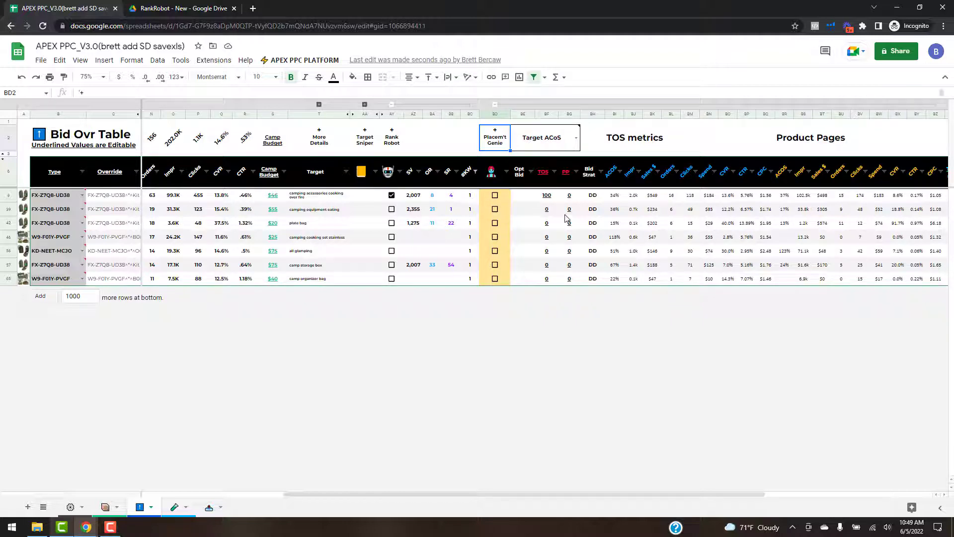
- Set the TOS modifier of the "camping accessories cooking over fire" target to 0
{"action": "left_click", "coordinate": [546, 195]}
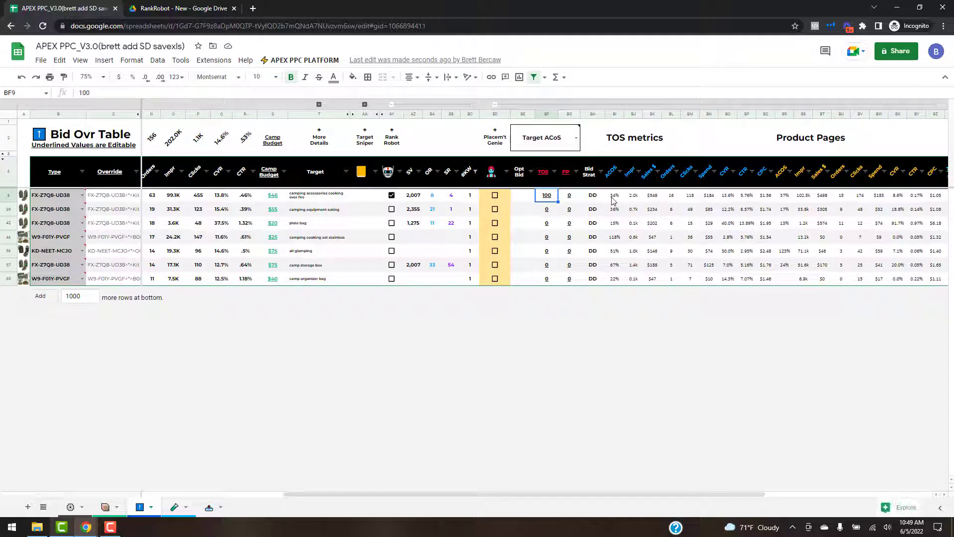
{"action": "type", "text": "0"}
{"action": "key", "text": "Return"}
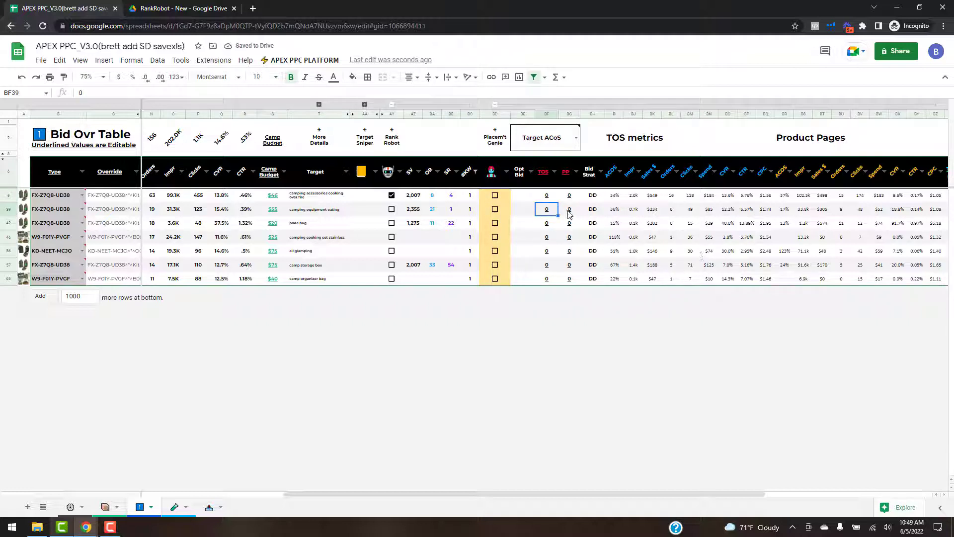
{"action": "left_click", "coordinate": [303, 60]}
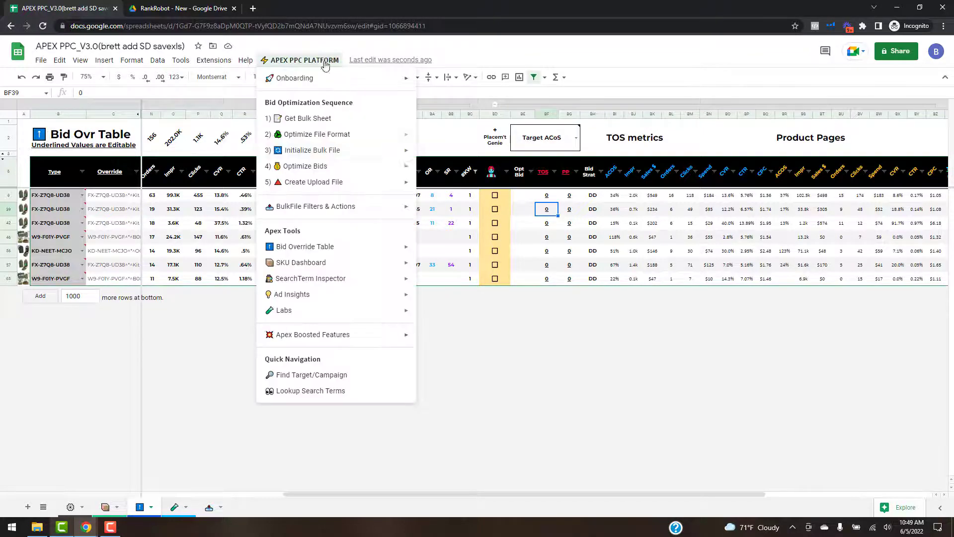
{"action": "mouse_move", "coordinate": [337, 336]}
{"action": "mouse_move", "coordinate": [461, 370]}
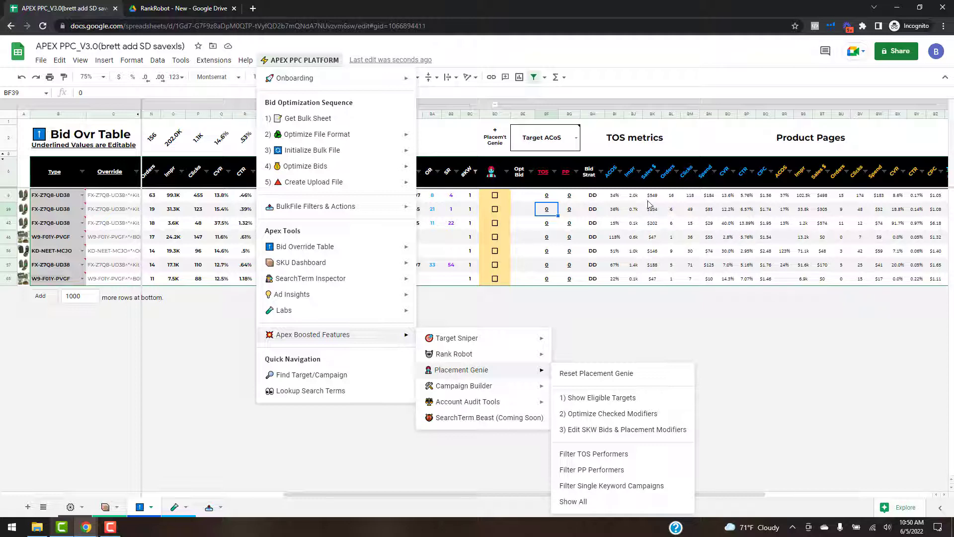
- Check the "all glamping" target for Placement Genie and run Optimize Checked Modifiers with the Target ACoS strategy
{"action": "left_click", "coordinate": [495, 252]}
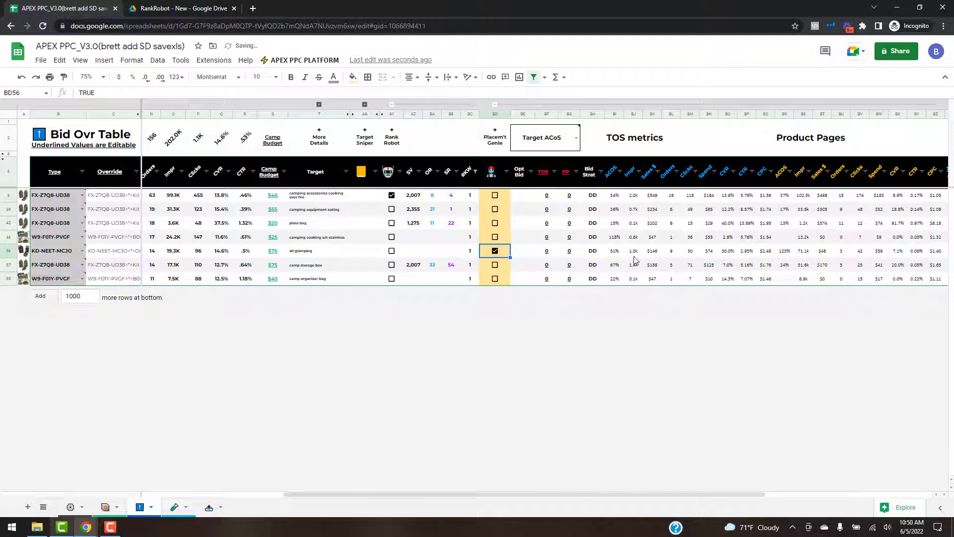
{"action": "left_click", "coordinate": [313, 60]}
{"action": "mouse_move", "coordinate": [379, 337]}
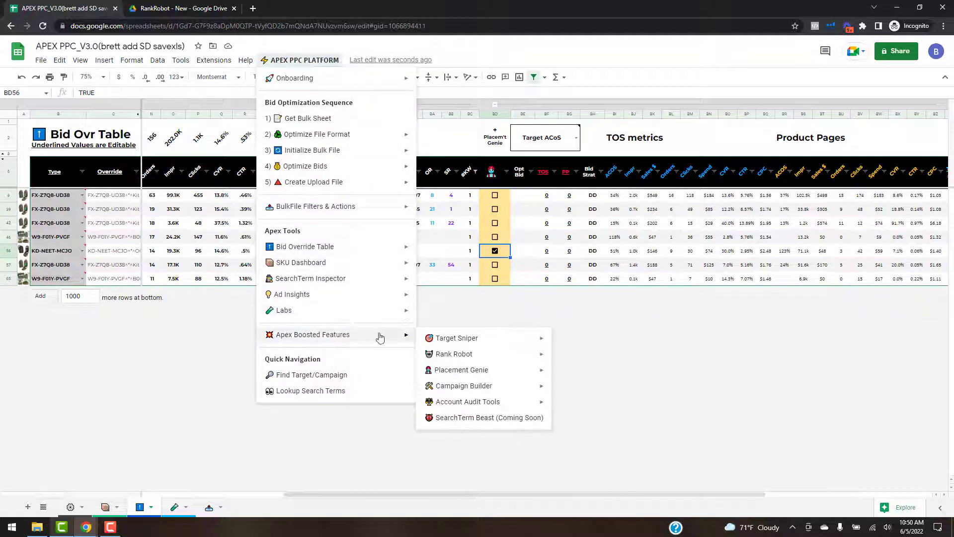
{"action": "mouse_move", "coordinate": [497, 369]}
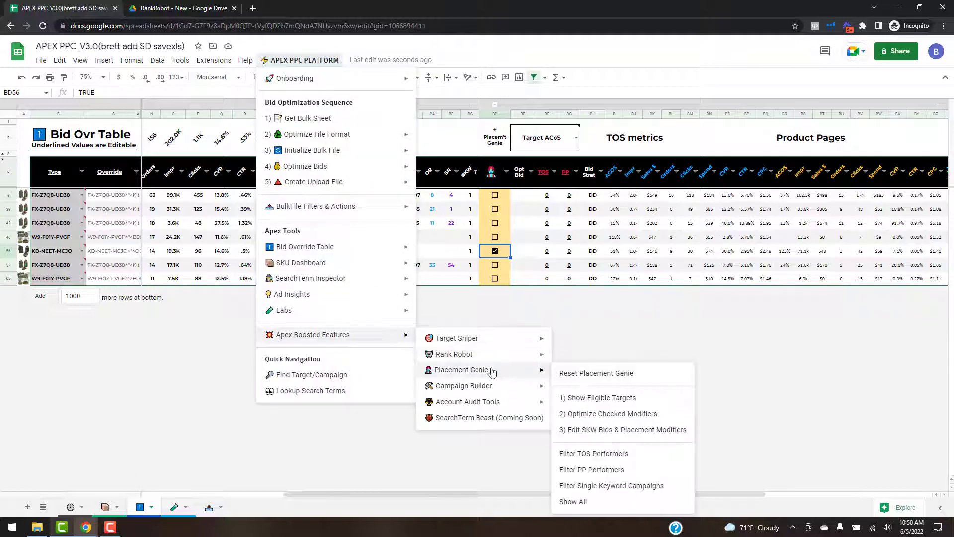
{"action": "left_click", "coordinate": [597, 420]}
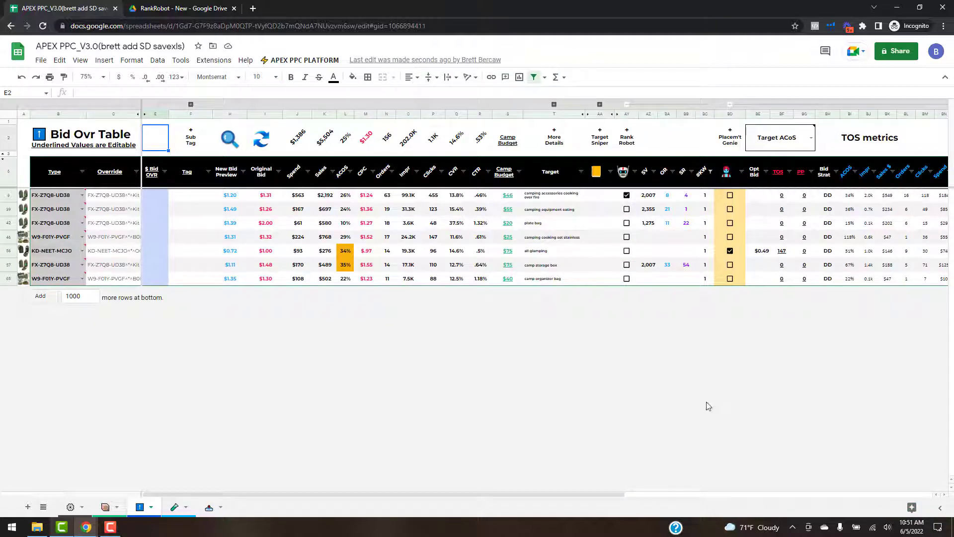
- Examine the optimized bid and TOS modifier of the "all glamping" target against its original bid and placement metrics
{"action": "scroll", "coordinate": [496, 336], "scroll_direction": "right", "scroll_amount": 5}
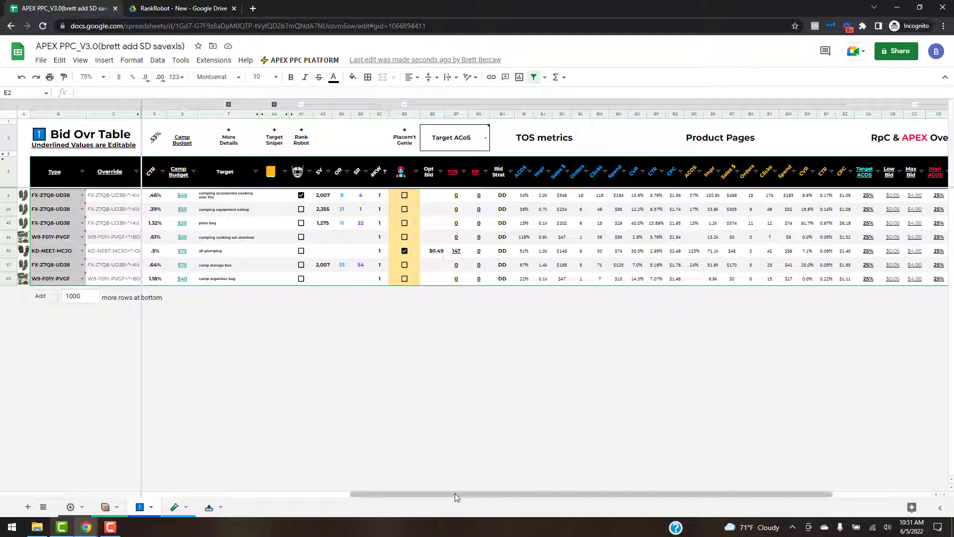
{"action": "left_click_drag", "start_coordinate": [424, 494], "coordinate": [263, 494]}
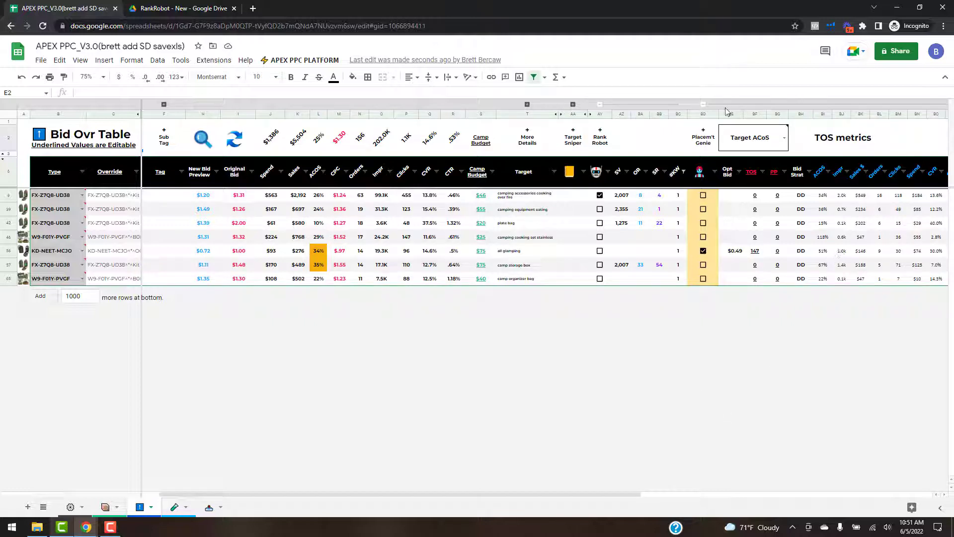
{"action": "left_click_drag", "start_coordinate": [637, 497], "coordinate": [933, 474]}
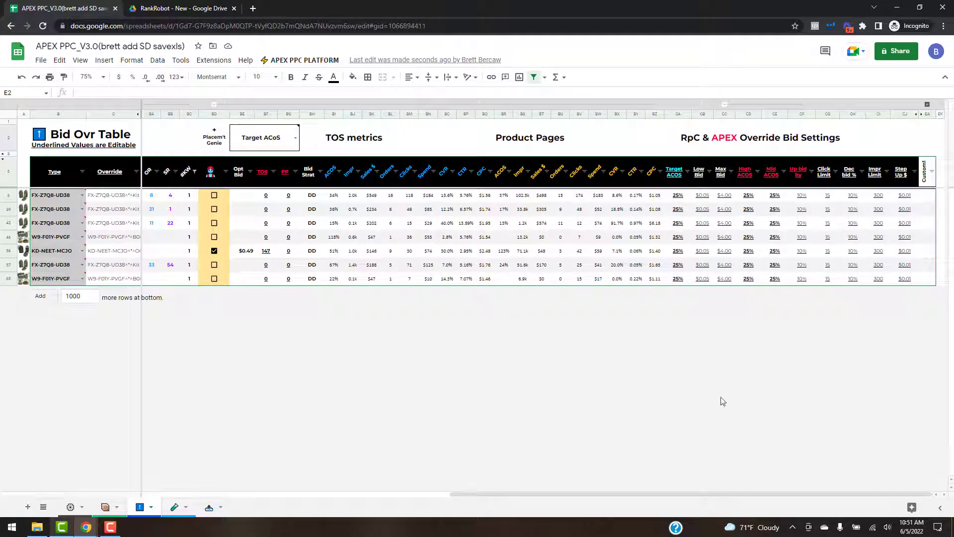
{"action": "left_click_drag", "start_coordinate": [609, 492], "coordinate": [217, 493]}
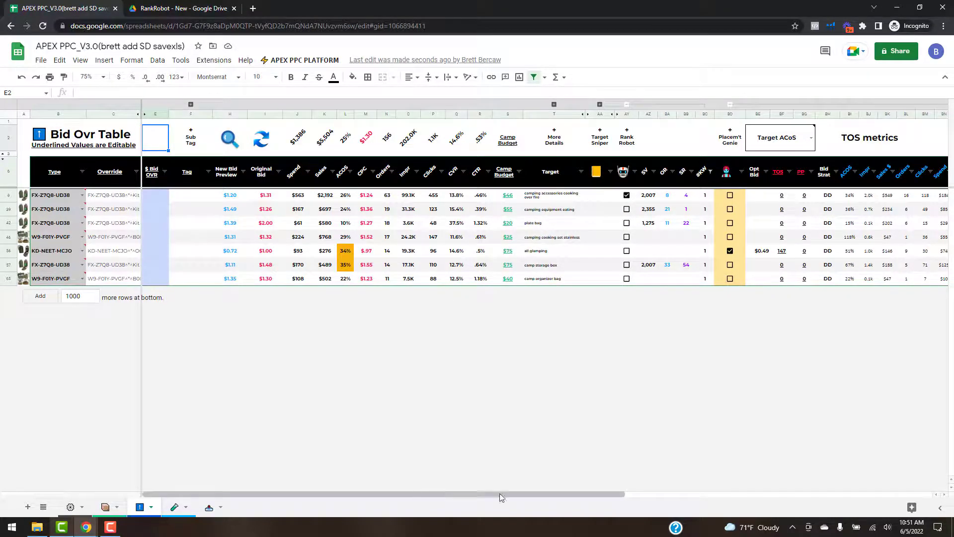
{"action": "left_click", "coordinate": [641, 492]}
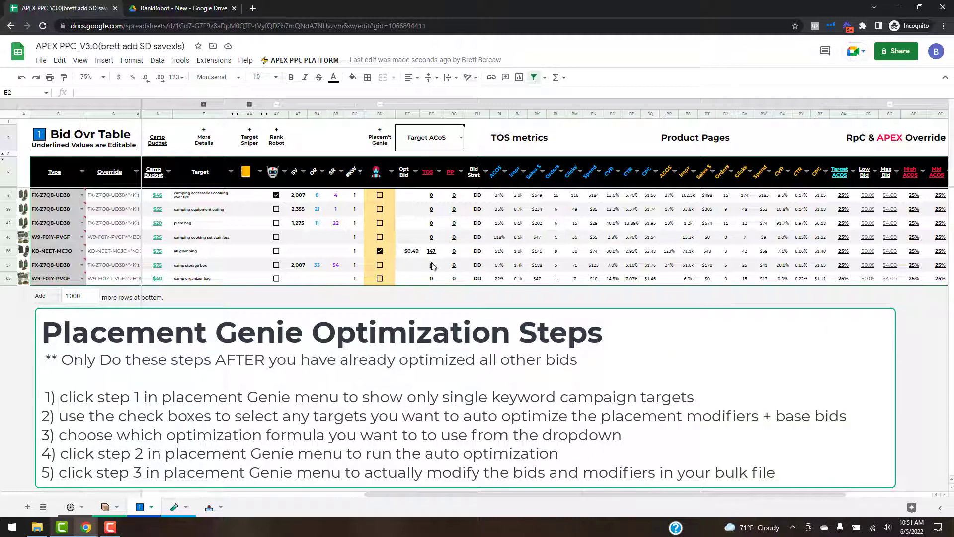
{"action": "left_click", "coordinate": [413, 254]}
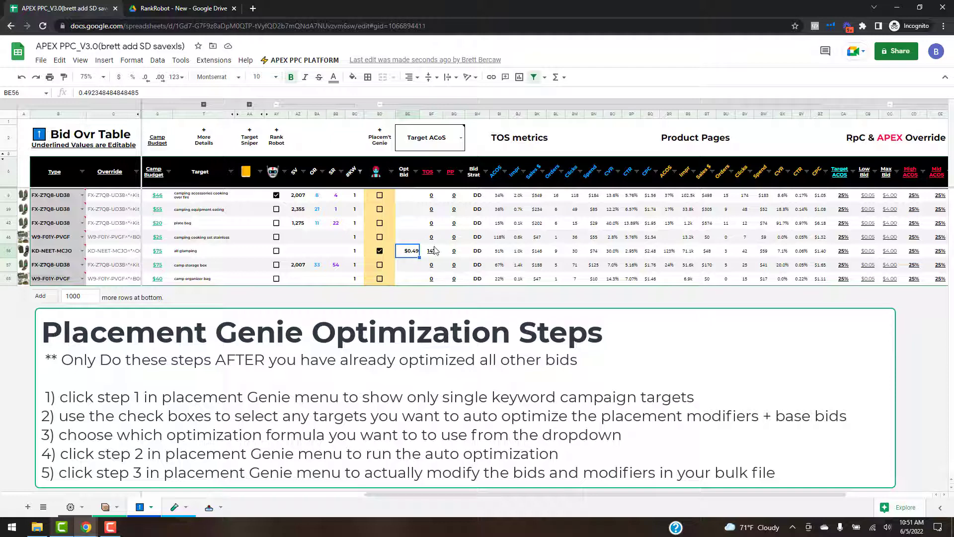
{"action": "left_click", "coordinate": [296, 60]}
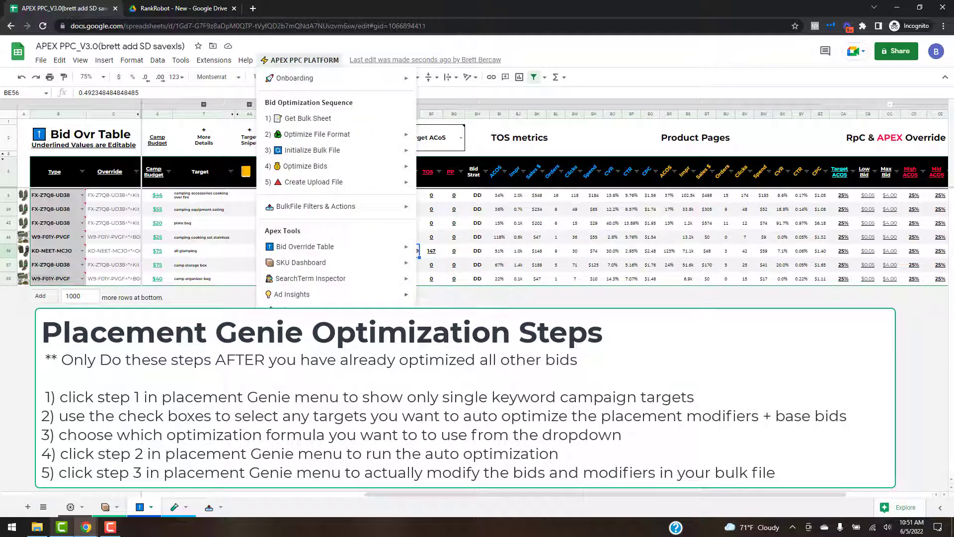
{"action": "mouse_move", "coordinate": [497, 370]}
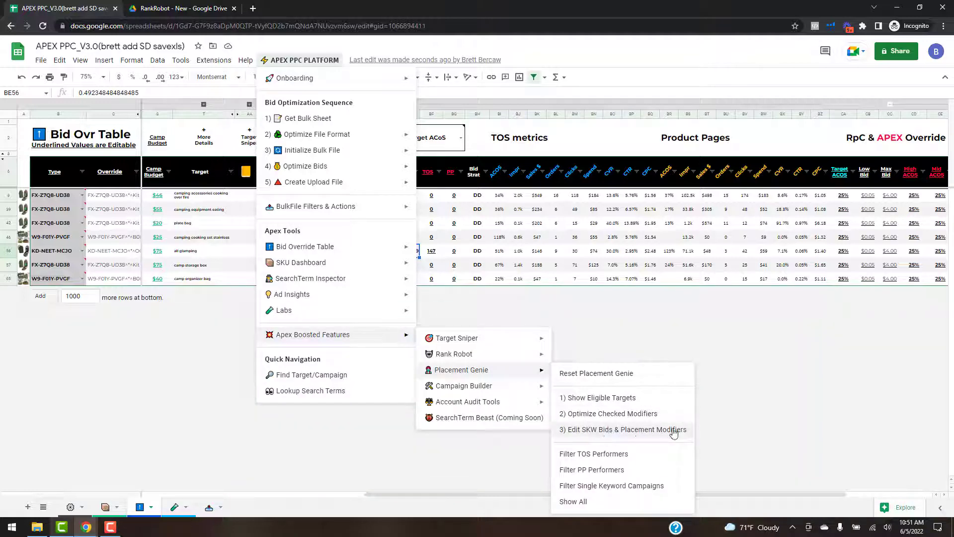
{"action": "left_click", "coordinate": [611, 316]}
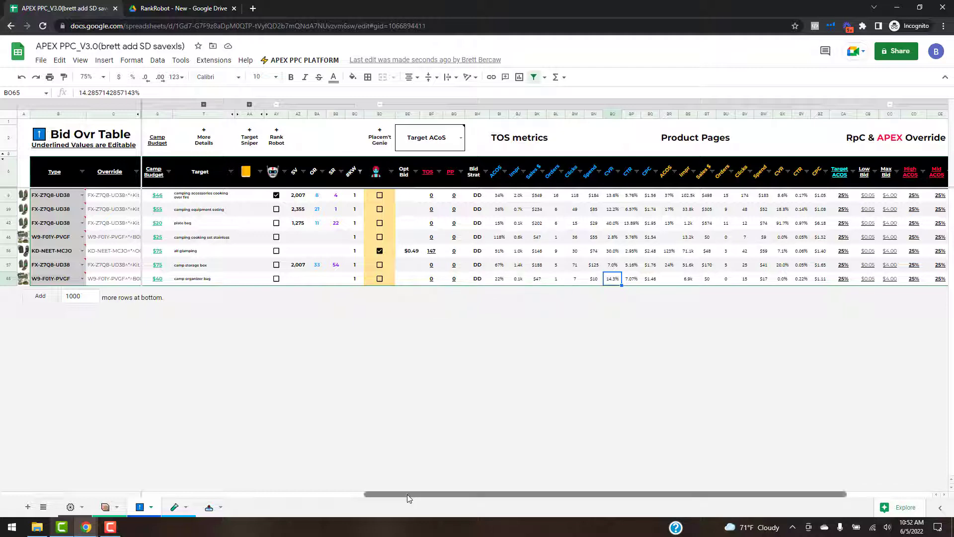
- Switch the Placement Genie strategy to TOS 800 and rerun the modifier optimization for the checked "all glamping" target
{"action": "left_click_drag", "start_coordinate": [407, 497], "coordinate": [316, 495]}
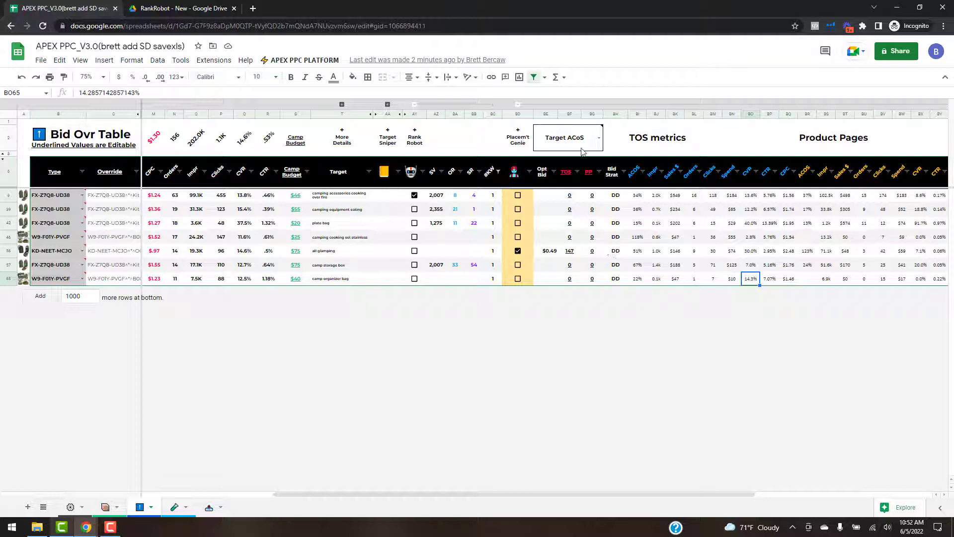
{"action": "mouse_move", "coordinate": [601, 141]}
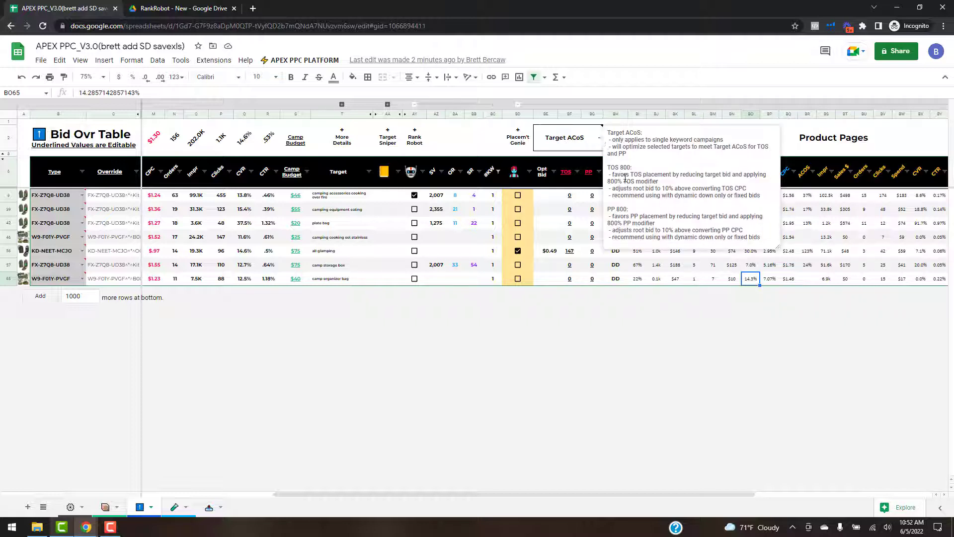
{"action": "left_click", "coordinate": [599, 139]}
{"action": "left_click", "coordinate": [556, 170]}
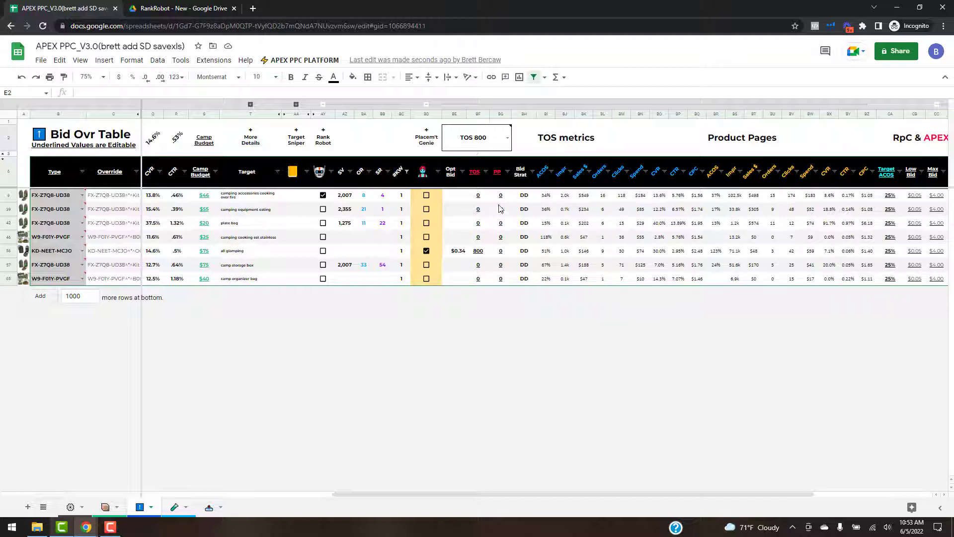
{"action": "mouse_move", "coordinate": [502, 151]}
{"action": "left_click", "coordinate": [311, 60]}
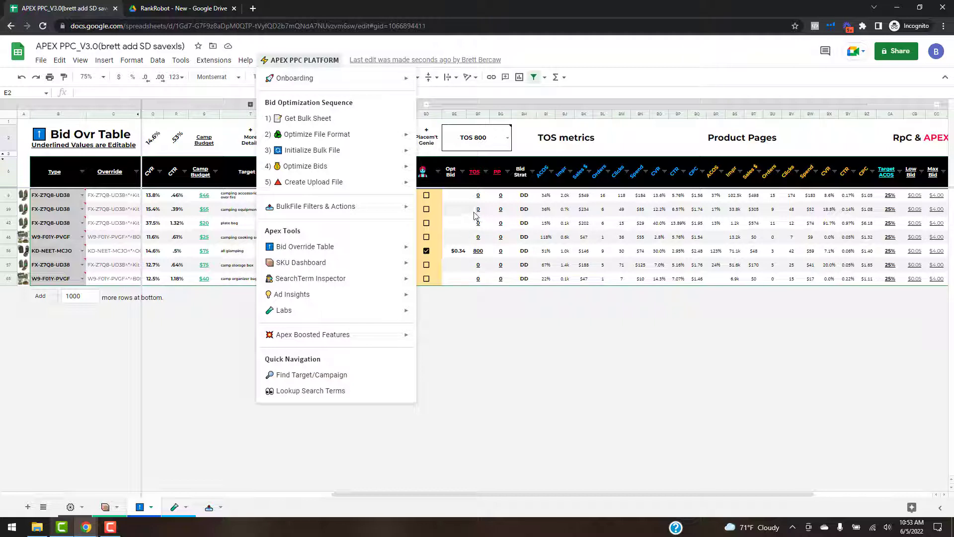
{"action": "mouse_move", "coordinate": [333, 246]}
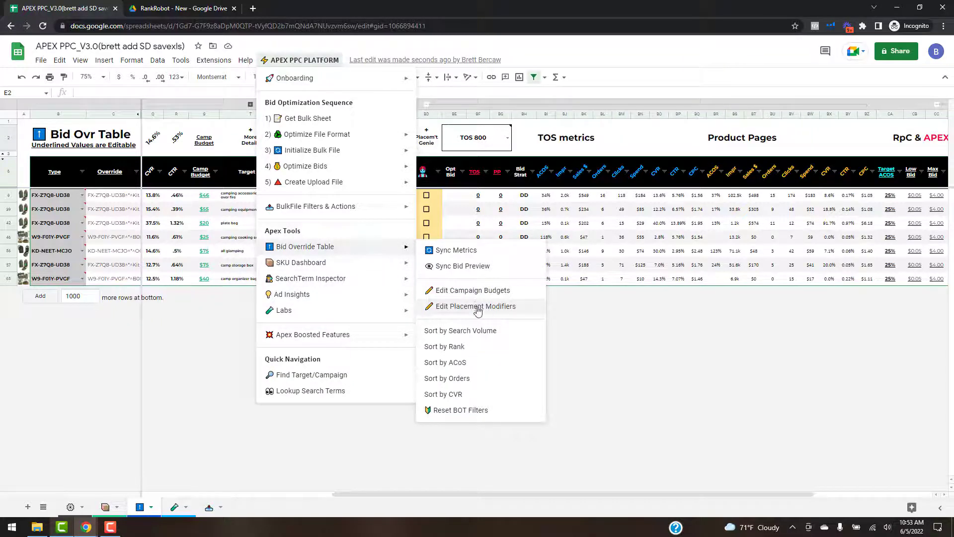
{"action": "left_click", "coordinate": [499, 211]}
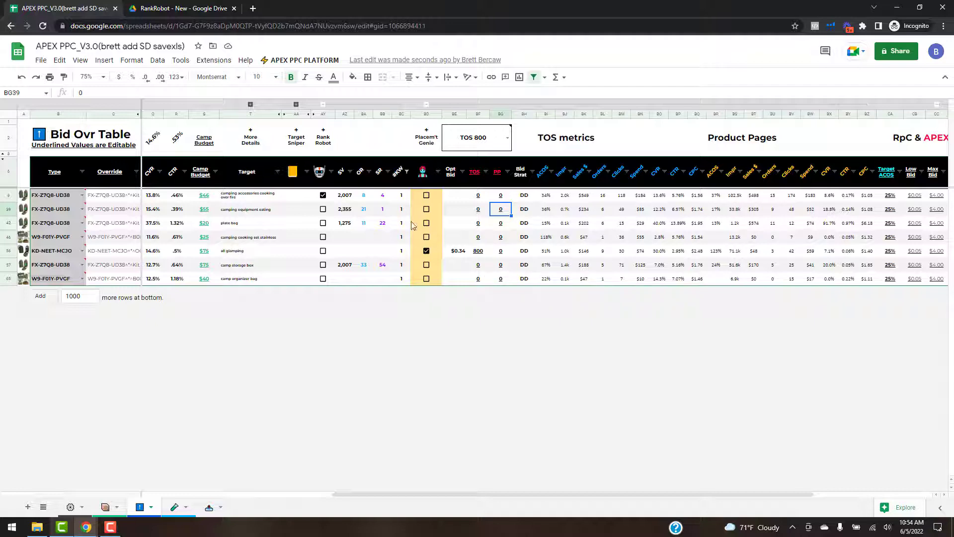
- Run Find Target/Campaign on the override entry of the "camping equipment eating" target to locate it in the bulk file
{"action": "left_click_drag", "start_coordinate": [403, 493], "coordinate": [177, 487]}
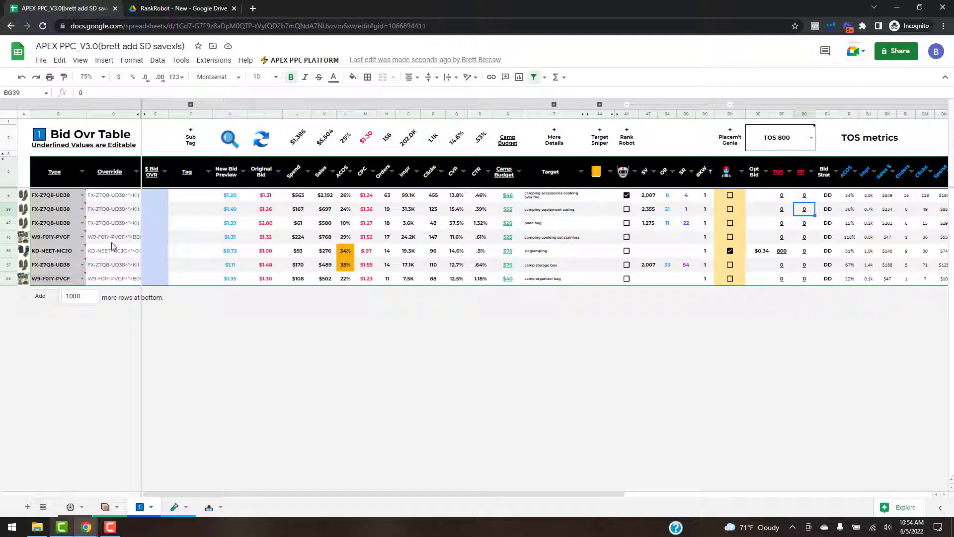
{"action": "left_click", "coordinate": [120, 204]}
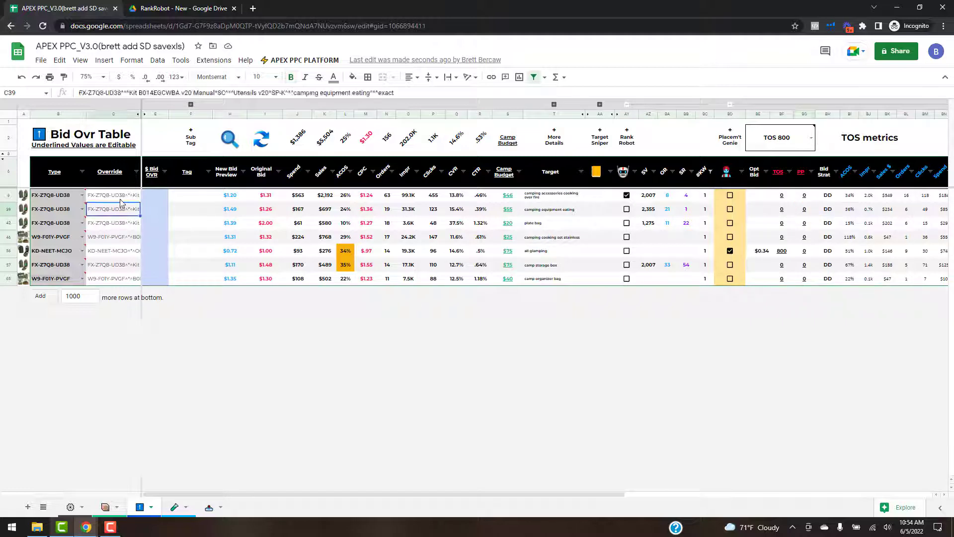
{"action": "left_click", "coordinate": [303, 61]}
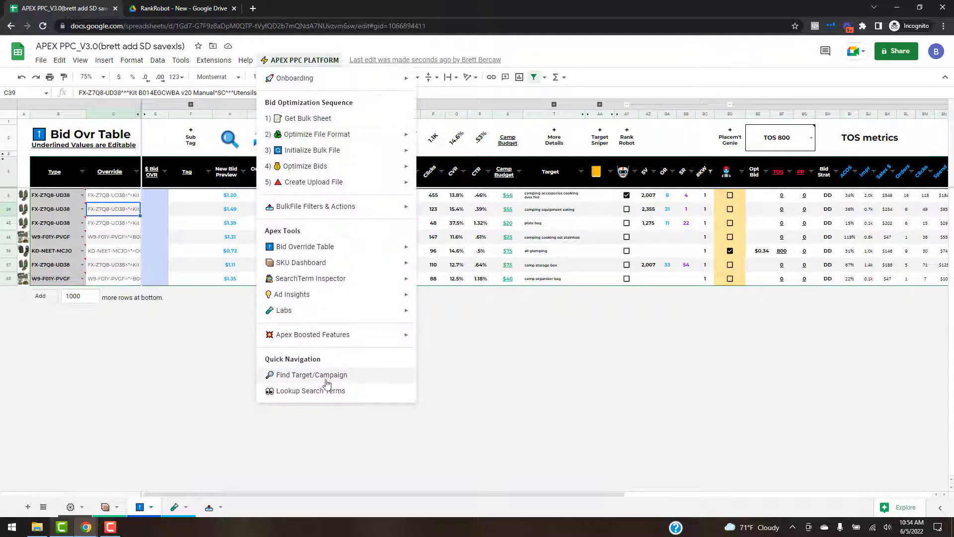
{"action": "left_click", "coordinate": [417, 376]}
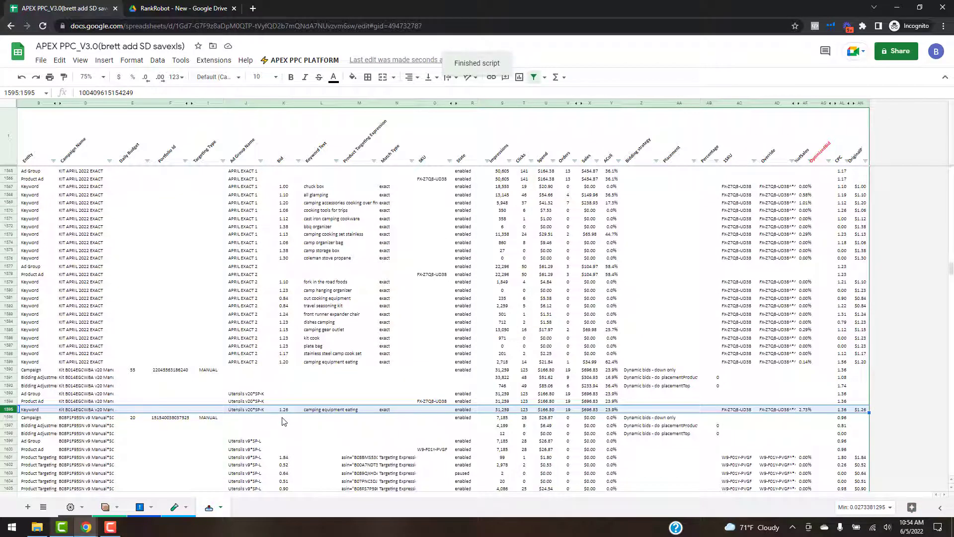
- Inspect the campaign row above the "camping equipment eating" keyword and the Percentage cells of its product page and top placements
{"action": "left_click", "coordinate": [13, 369]}
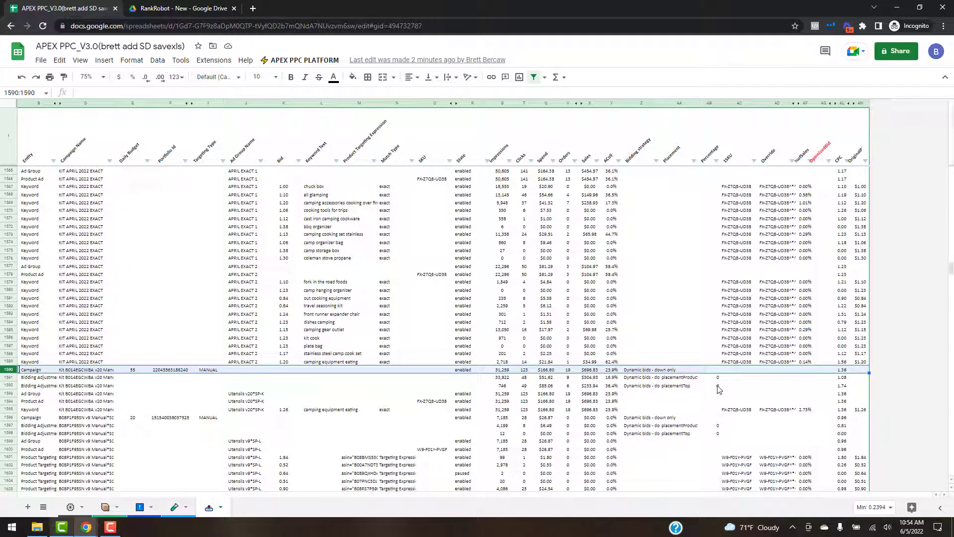
{"action": "left_click_drag", "start_coordinate": [716, 377], "coordinate": [716, 383]}
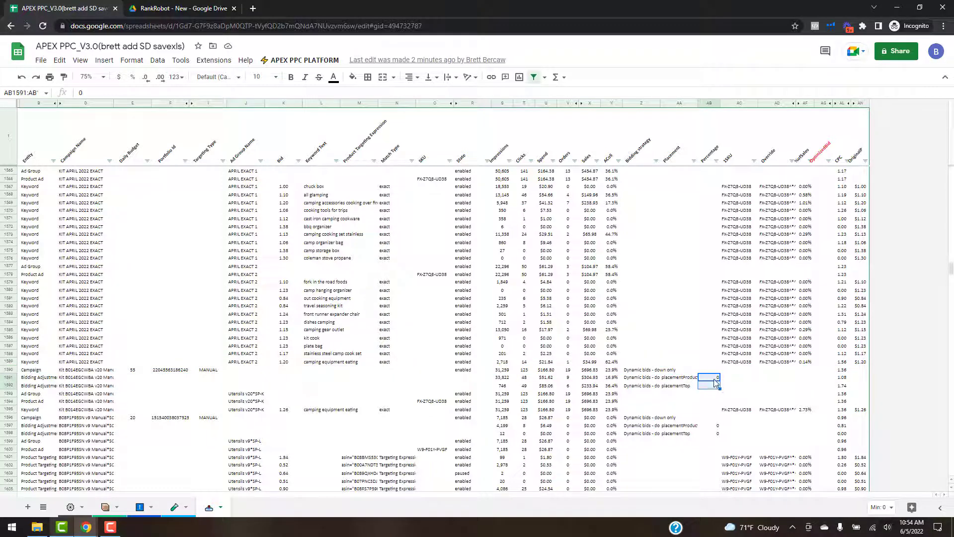
{"action": "key", "text": "ctrl+d"}
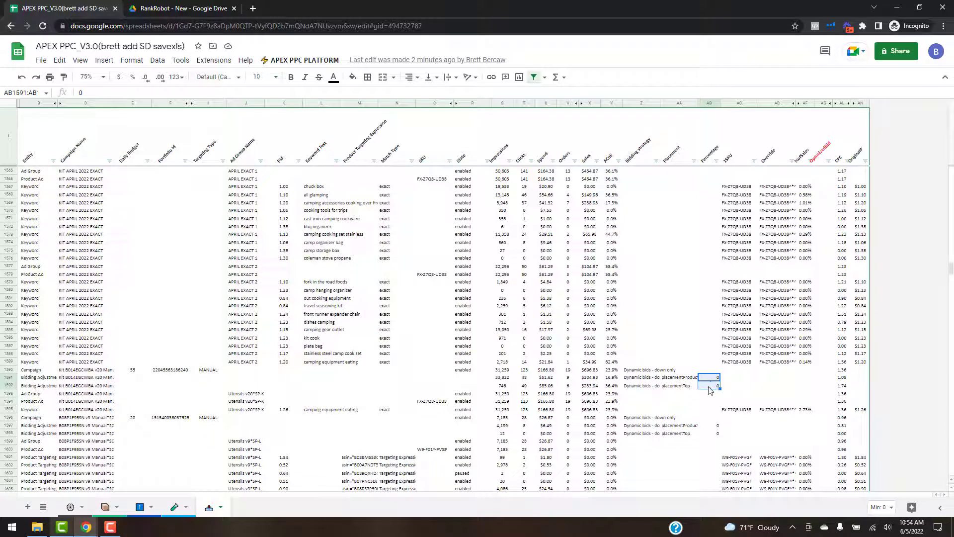